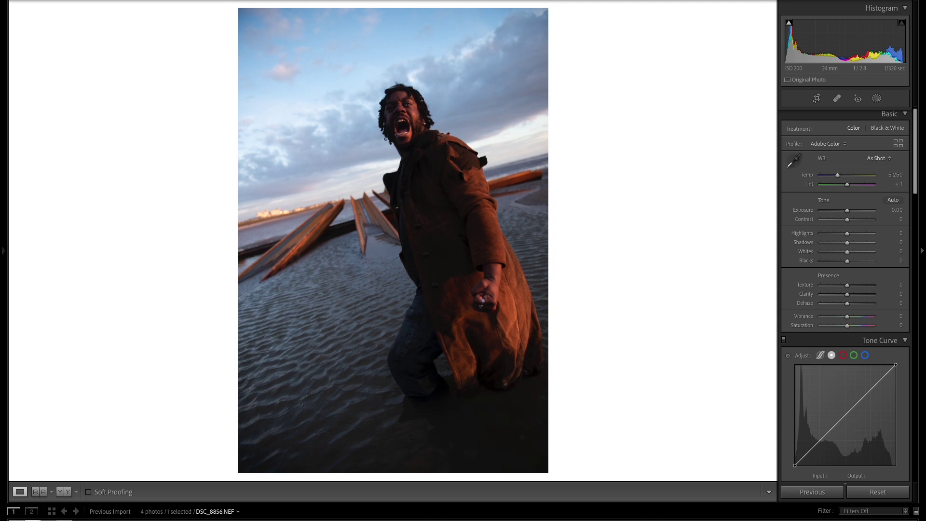
Step: Check the unedited photo against the reference image and set its exposure to -0.05
click(40, 492)
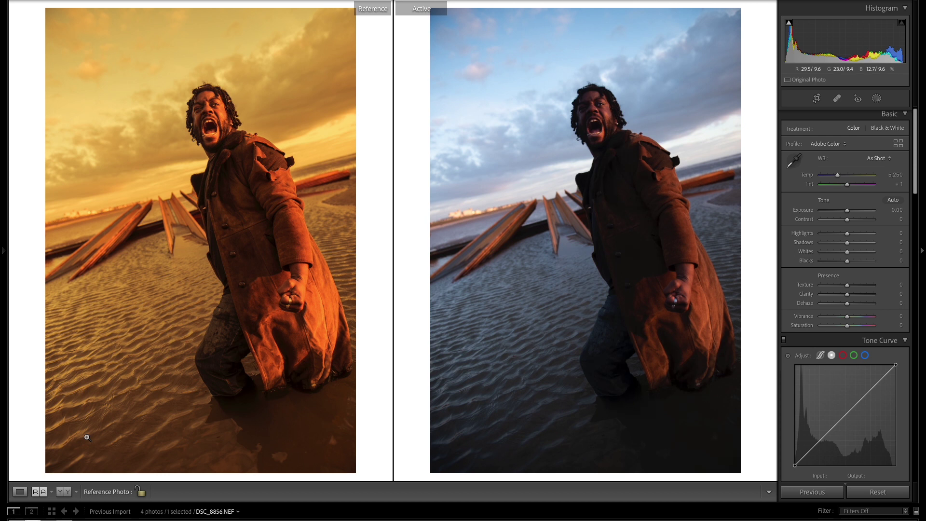
click(20, 492)
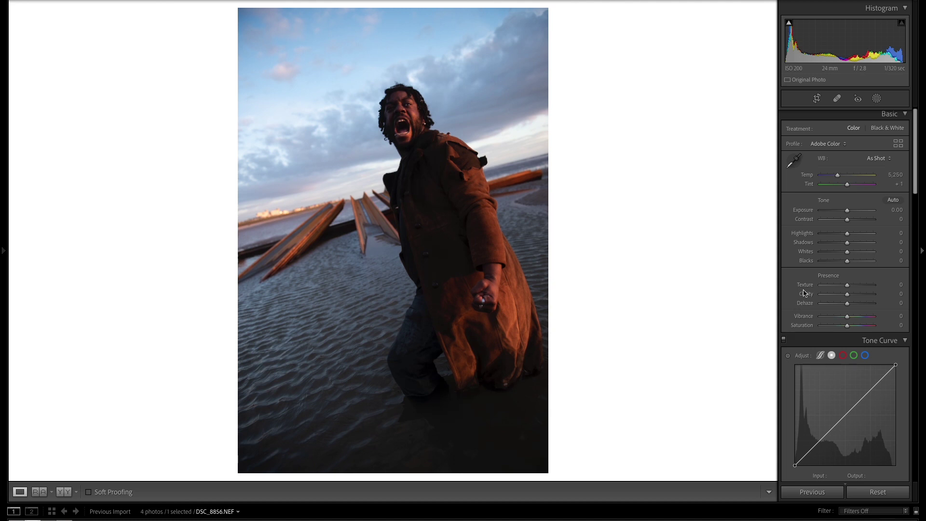
click(848, 211)
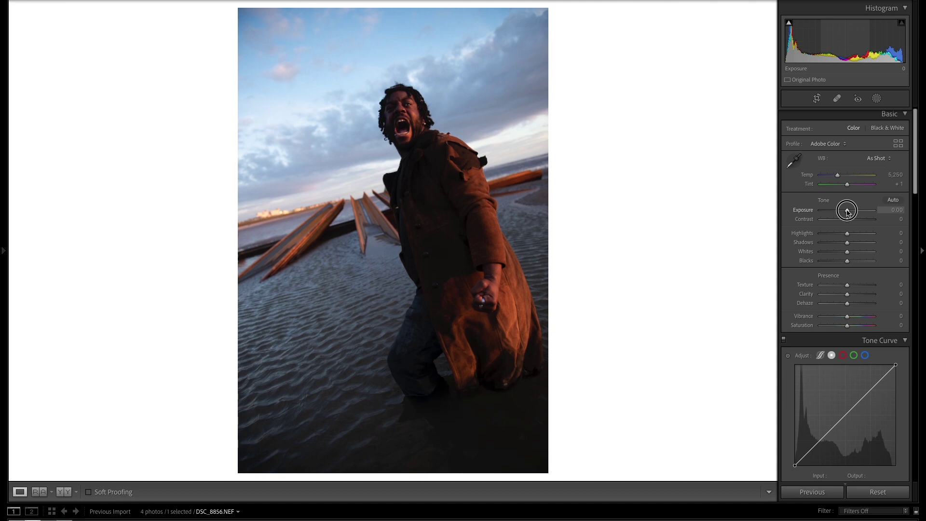
mouse_move(848, 211)
mouse_down()
mouse_move(839, 211)
mouse_move(848, 211)
mouse_up()
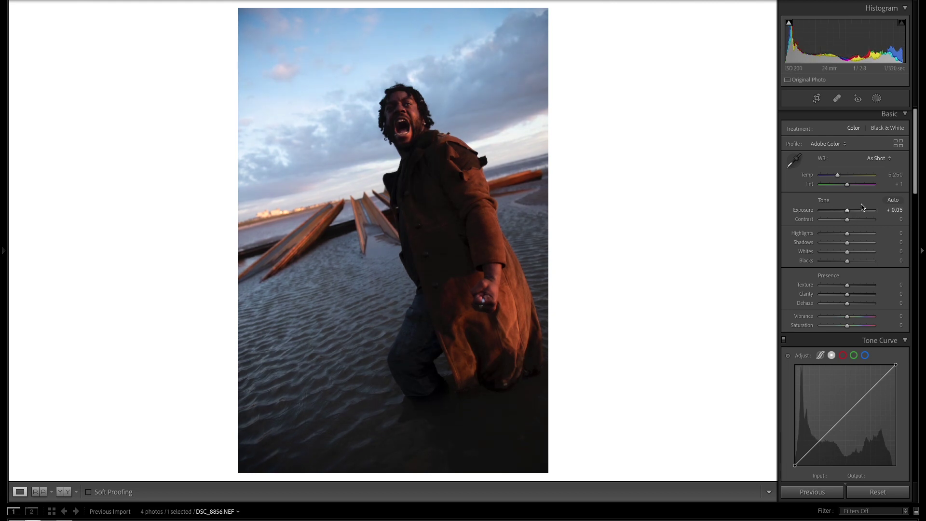
click(893, 210)
text(-0.05)
key(Return)
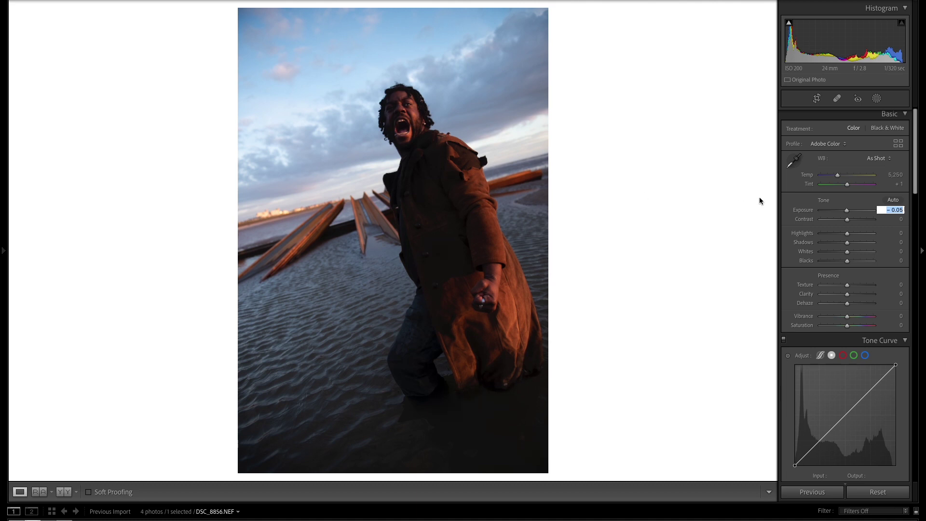
Step: Raise the photo's contrast to +22
drag(848, 220, 851, 220)
key(Up)
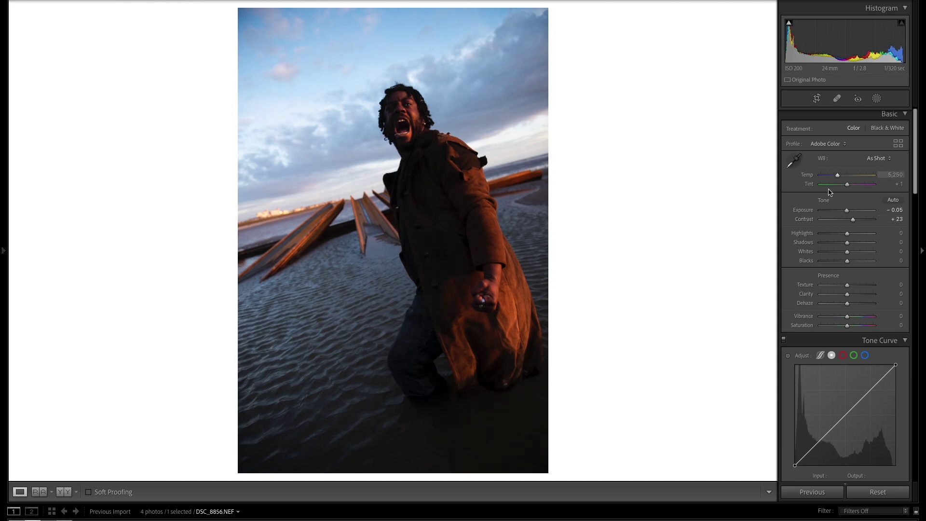
click(894, 220)
text(22)
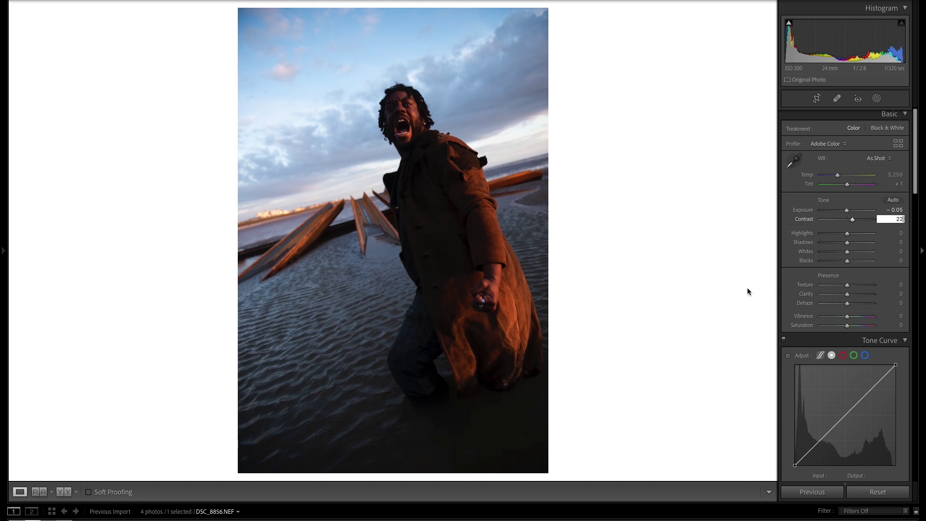
Step: Lower the highlights to -63 and lift the shadows to +32
click(848, 234)
mouse_move(848, 234)
mouse_down()
mouse_move(809, 235)
mouse_move(856, 228)
mouse_move(832, 230)
mouse_up()
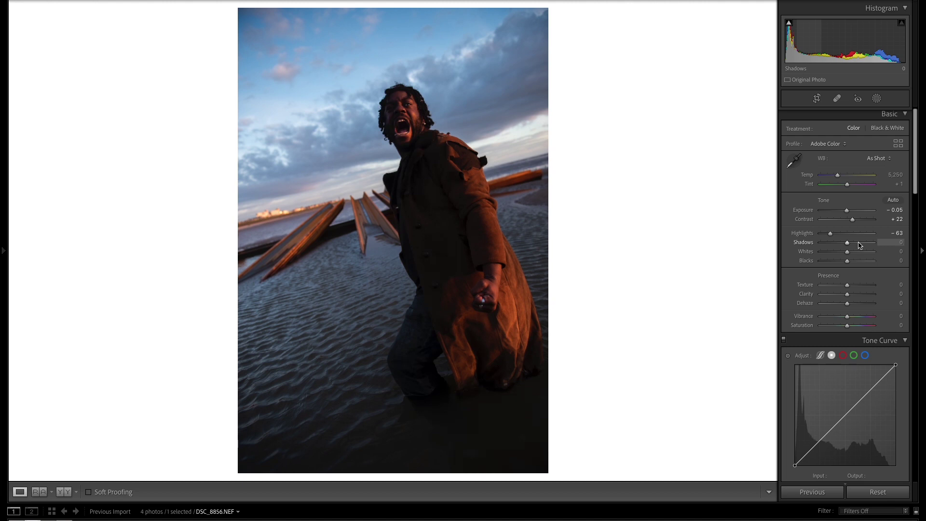
mouse_move(849, 246)
mouse_down()
mouse_move(864, 242)
mouse_move(856, 243)
mouse_up()
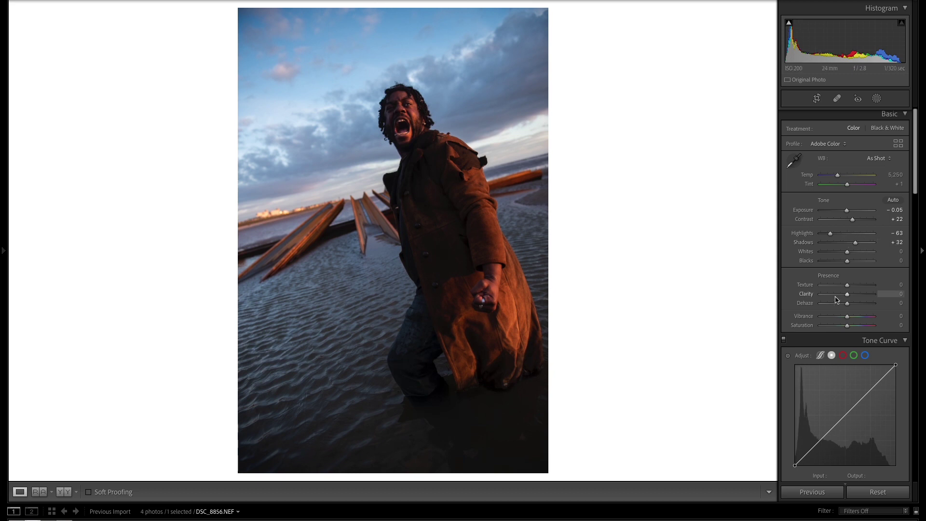
Step: Lower the whites to -86
drag(848, 251, 828, 250)
click(896, 251)
key(Up)
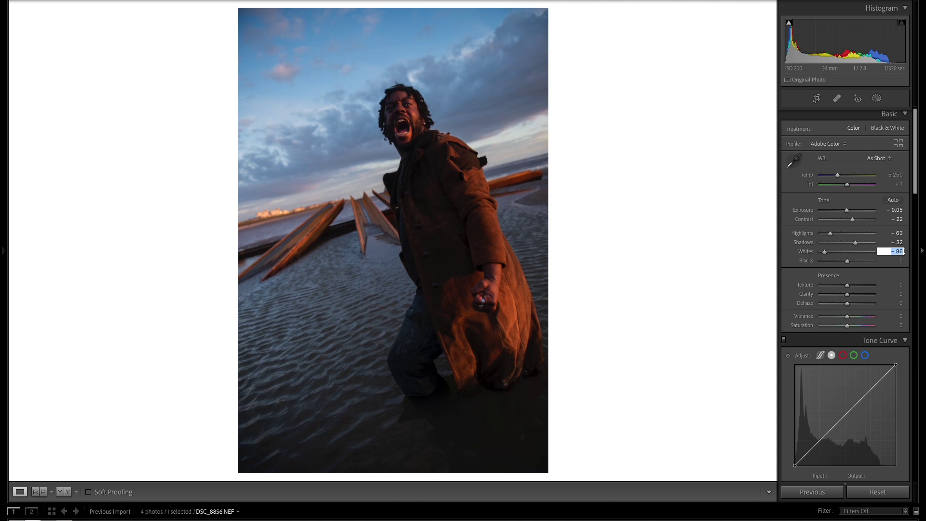
Step: Compare the current edit with the reference photo in side-by-side and stacked layouts, and return to the single-photo view
click(39, 492)
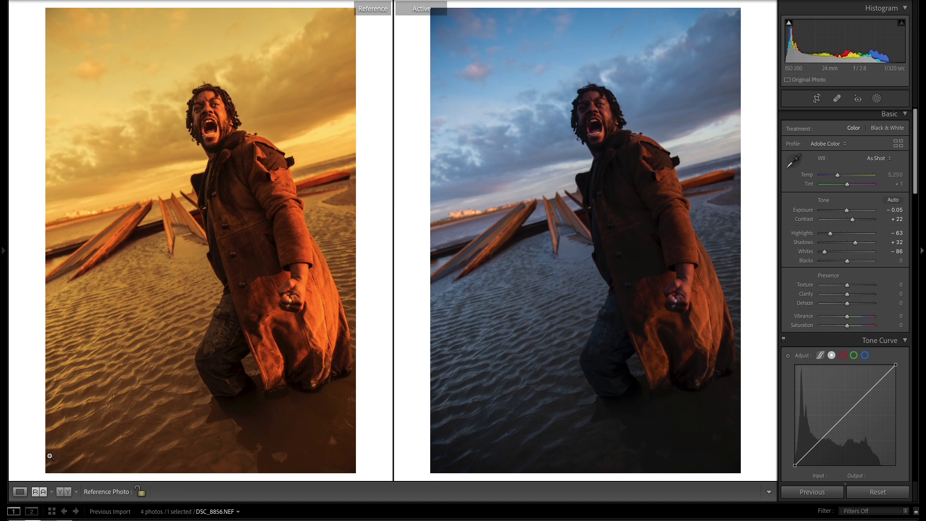
click(40, 492)
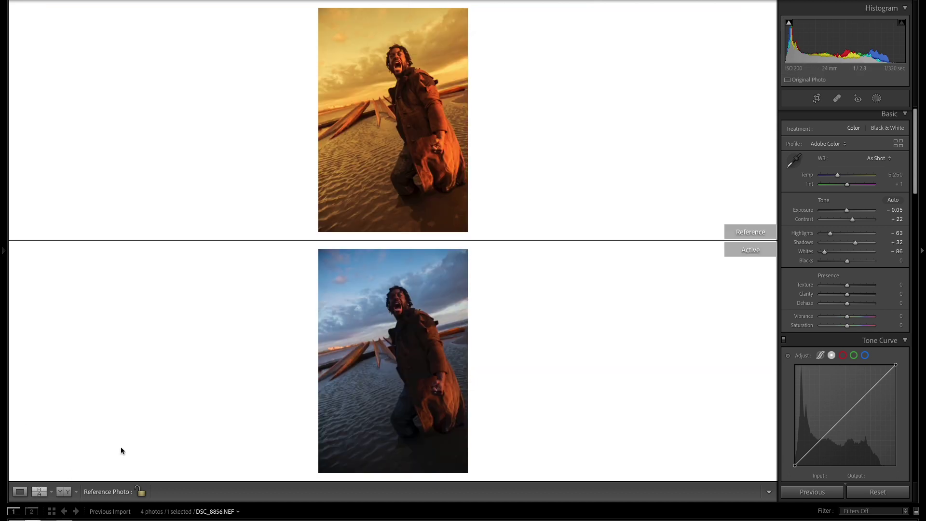
click(40, 492)
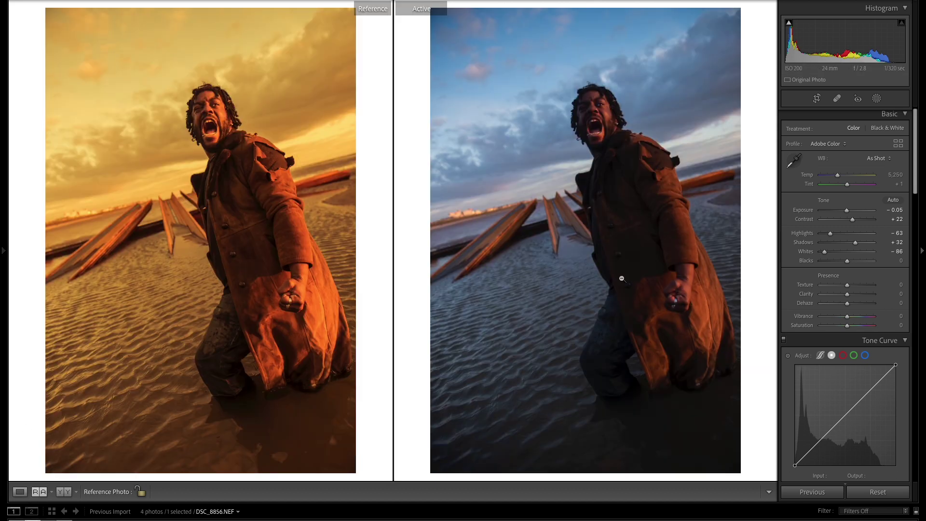
click(45, 492)
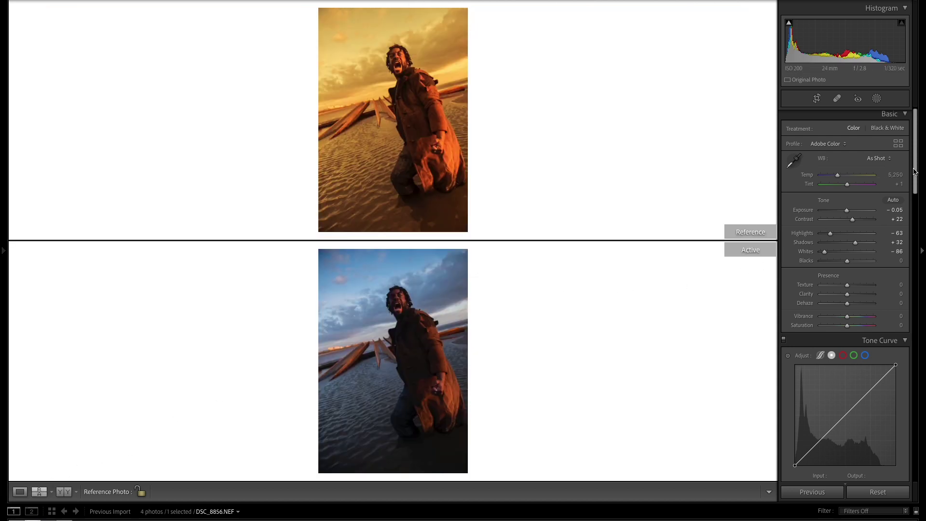
click(20, 492)
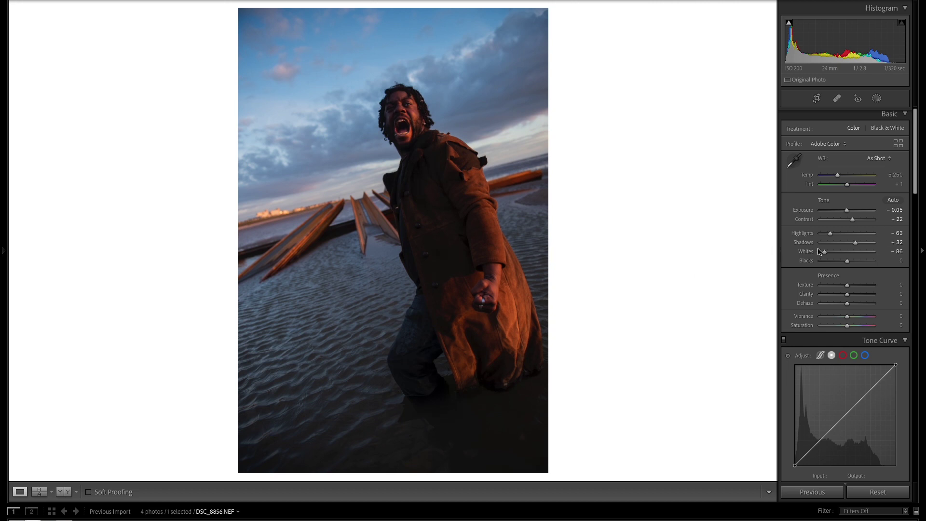
Step: Try brighter shadows, settle them at +32, and shift the white balance tint to +11
drag(858, 243, 865, 246)
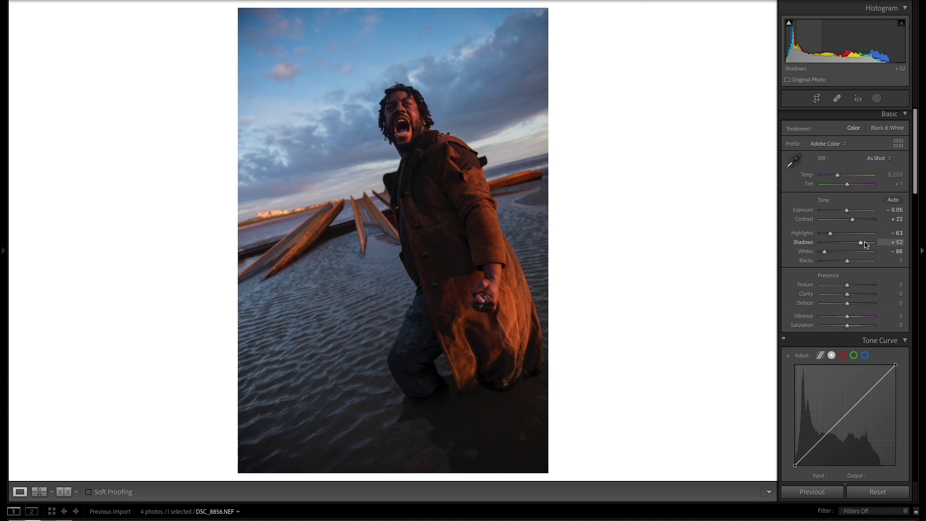
drag(865, 245, 857, 246)
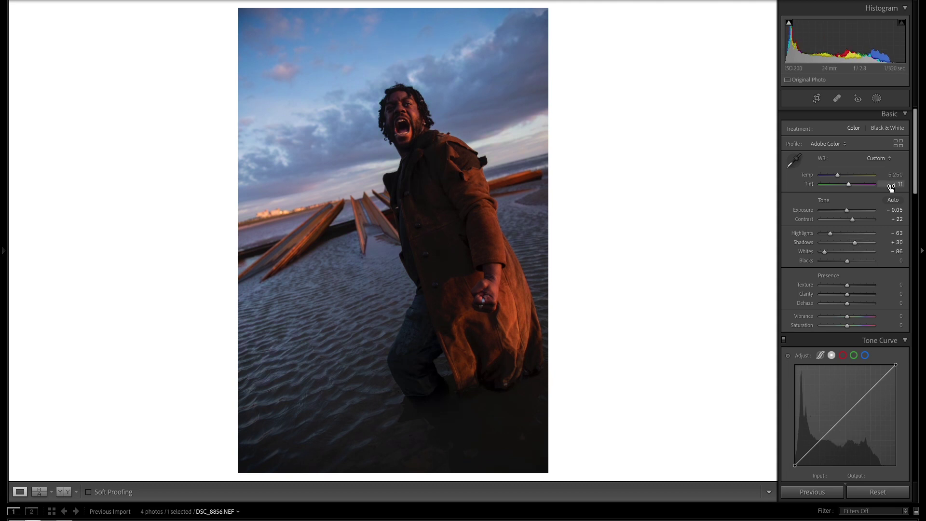
click(897, 242)
key(Up)
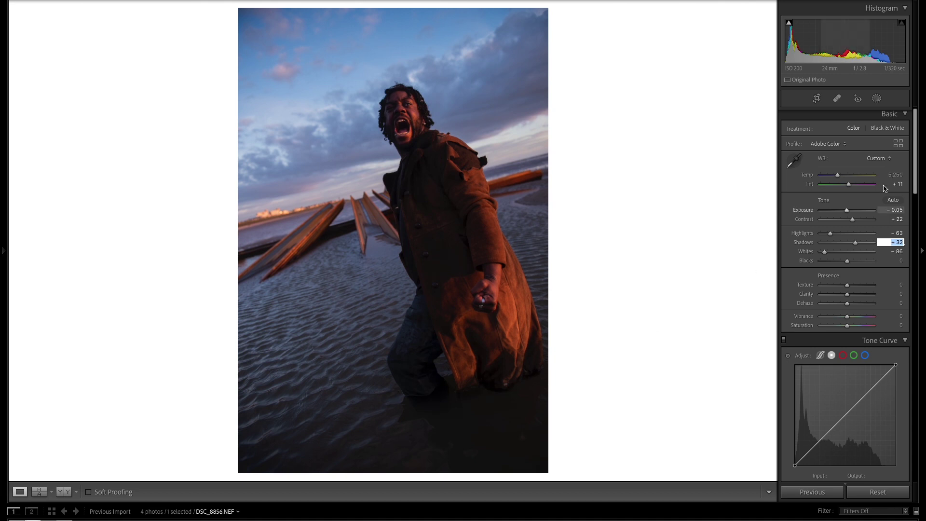
click(903, 261)
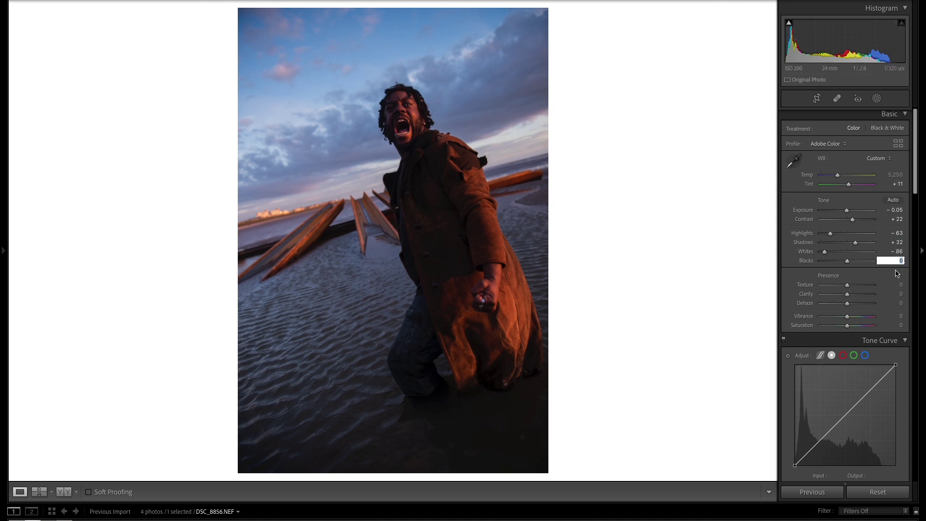
drag(916, 181, 915, 191)
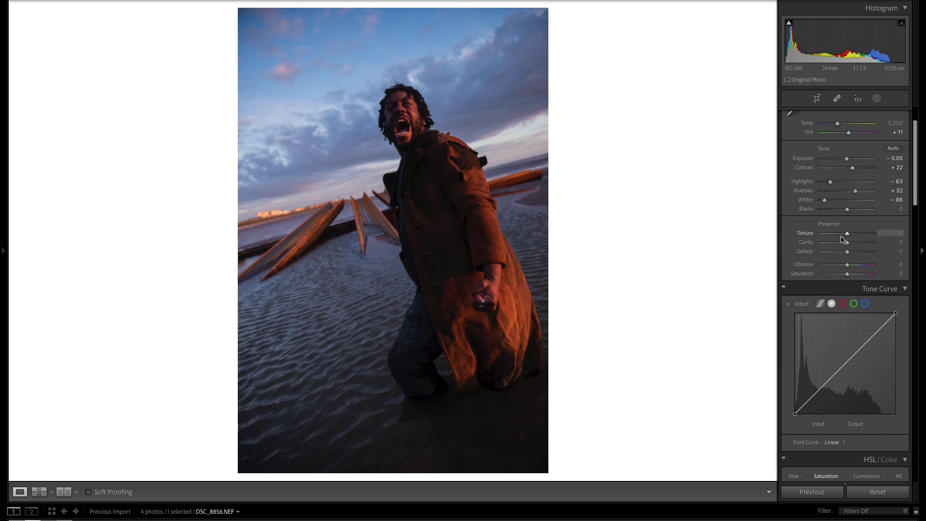
mouse_move(847, 233)
mouse_down()
mouse_move(861, 234)
mouse_move(849, 234)
mouse_up()
click(893, 233)
double_click(791, 234)
Step: Raise the clarity to +37 and compare the result with the reference photo
drag(847, 242, 857, 242)
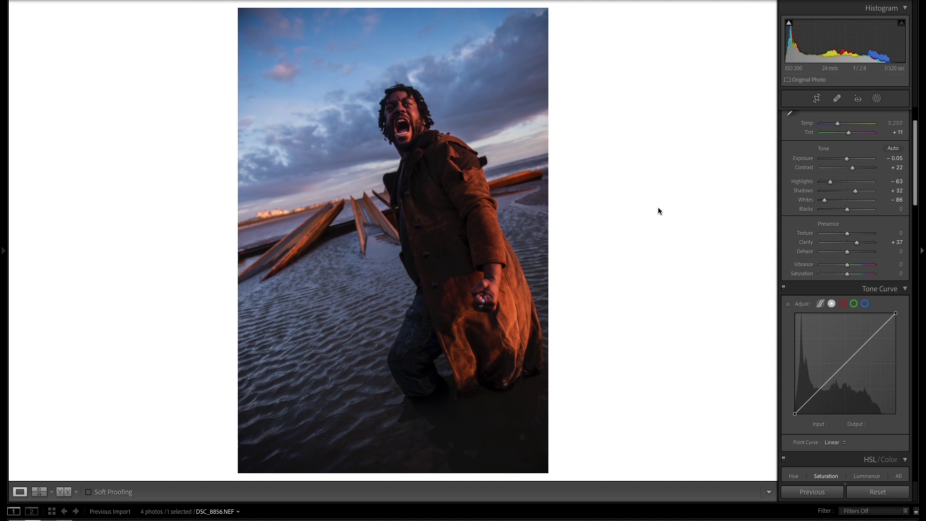
click(38, 493)
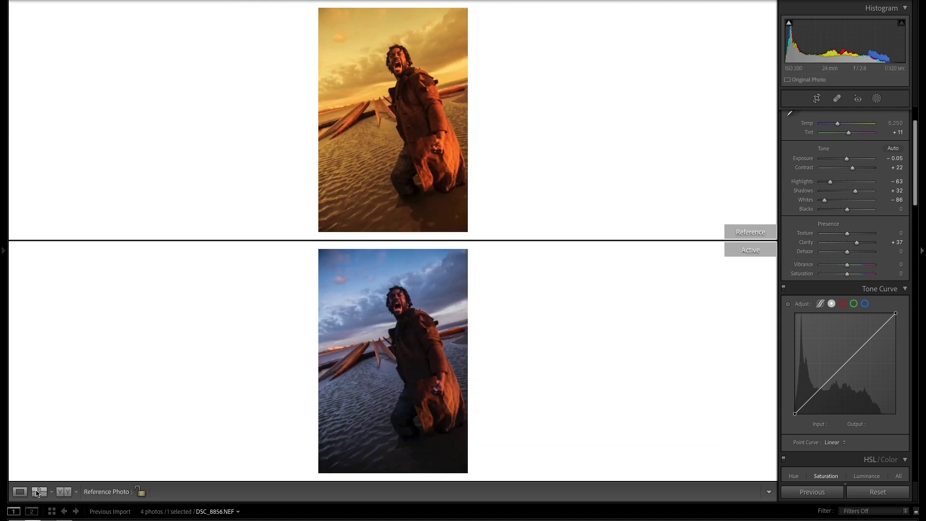
click(38, 493)
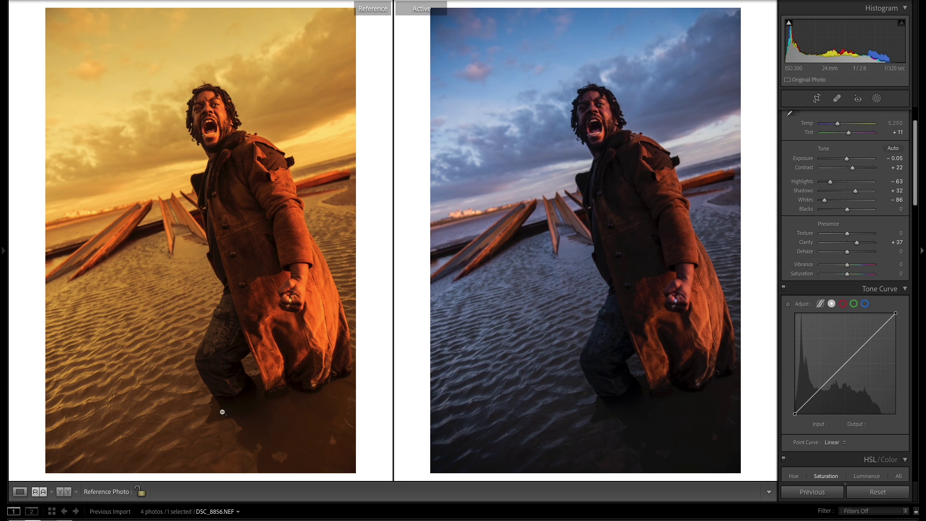
click(20, 491)
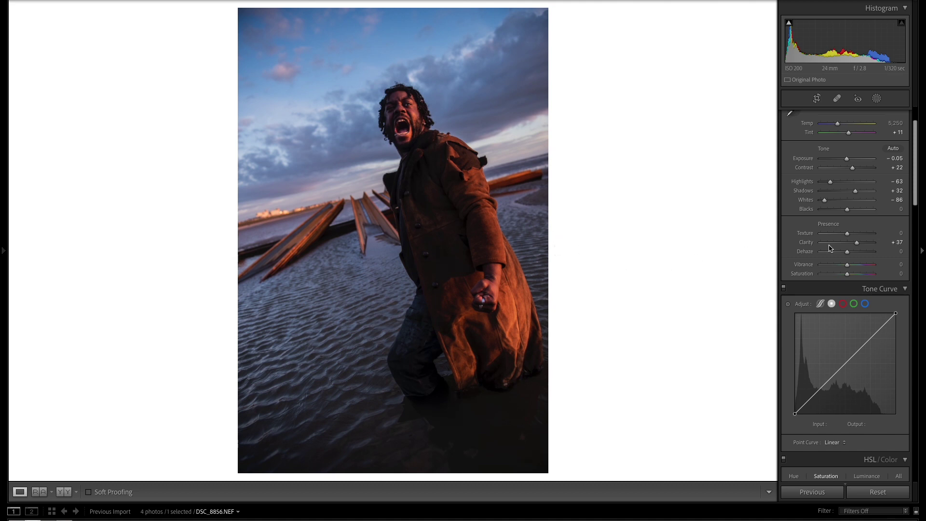
Step: Set the vibrance to +2 and reduce the overall saturation to -31
click(893, 267)
key(Up)
drag(849, 274, 840, 277)
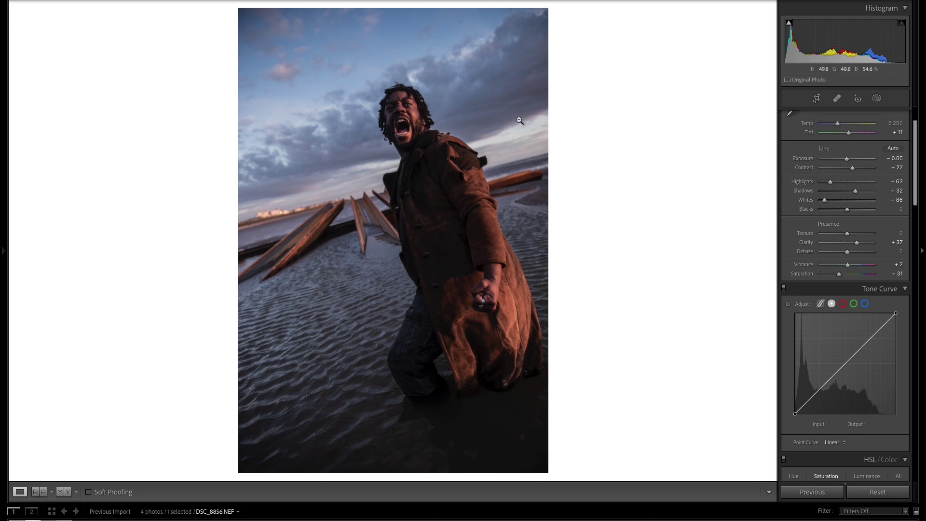
Step: Warm the white balance temperature to 50,000, comparing the photo side by side with the reference before and after
click(39, 492)
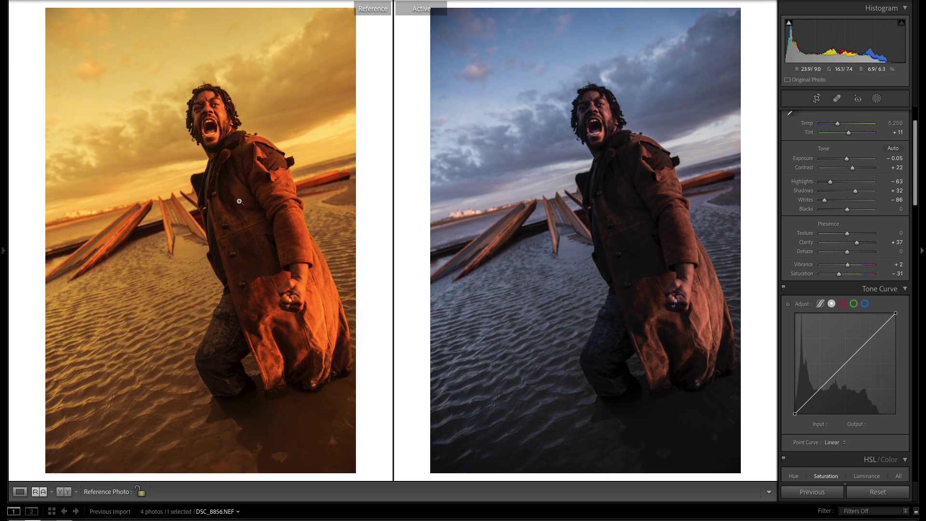
click(20, 492)
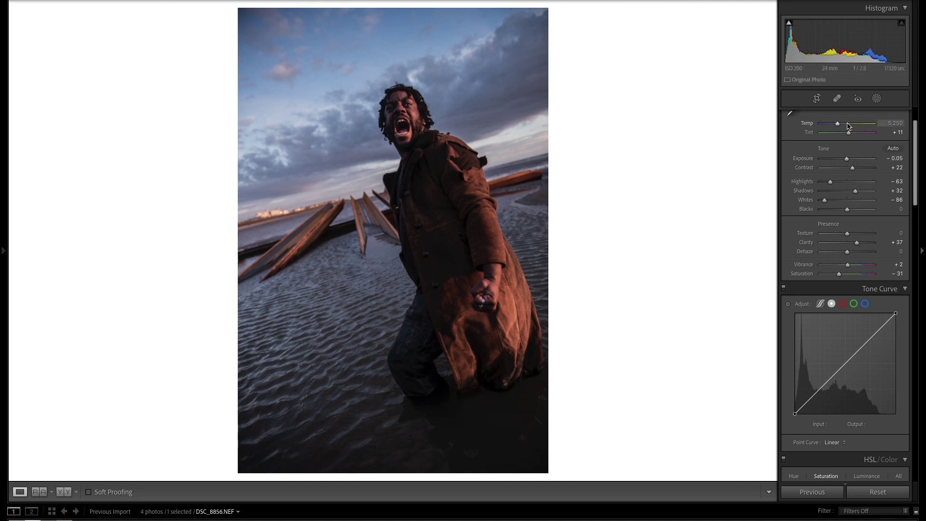
drag(840, 125, 900, 127)
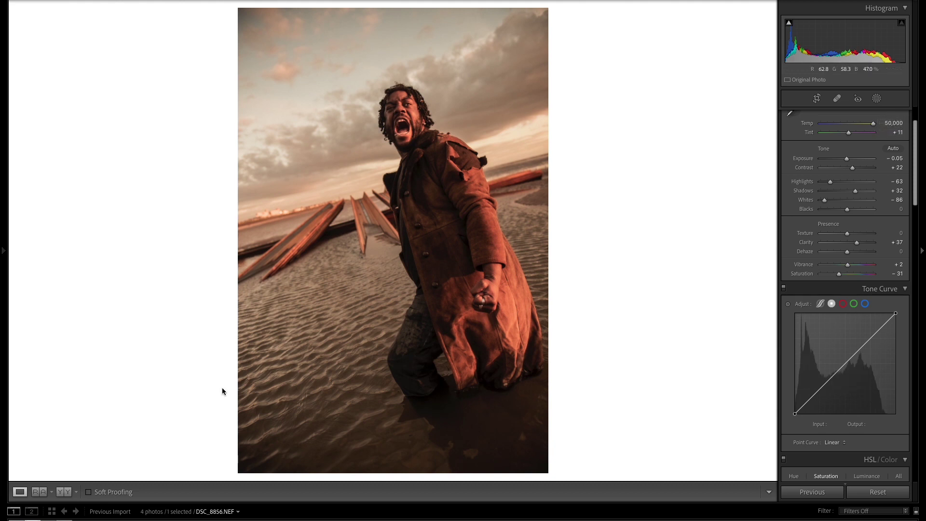
click(39, 491)
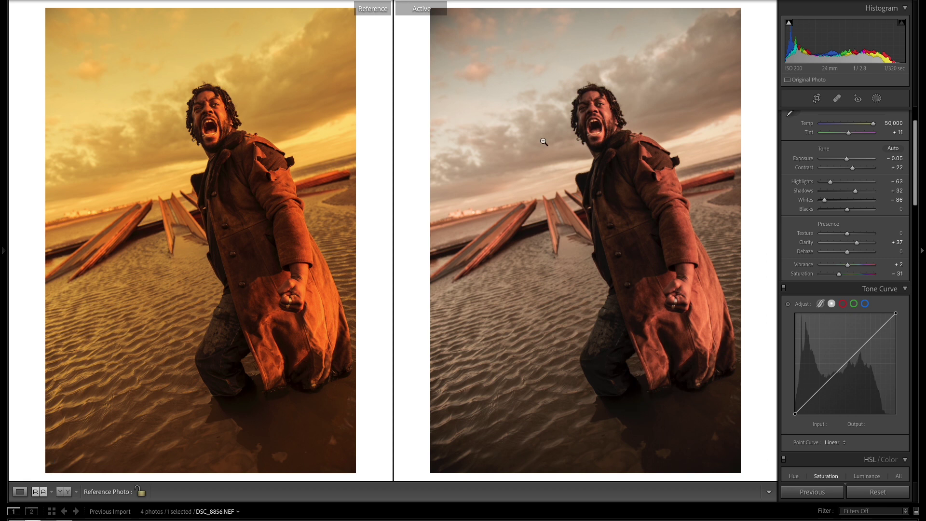
Step: Pull down the blue channel's tone curve midtones to input 139, output 116, and anchor its shadows with a second point near the diagonal
drag(913, 140, 911, 152)
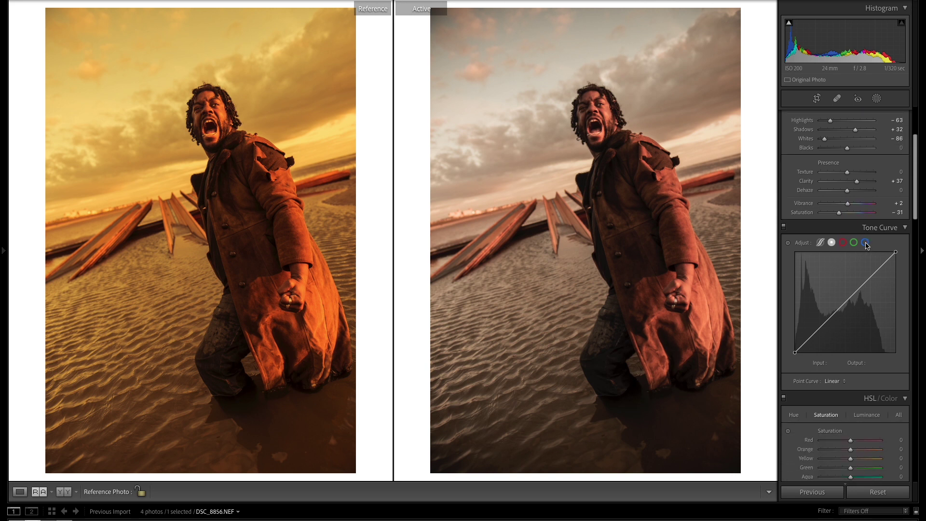
click(866, 243)
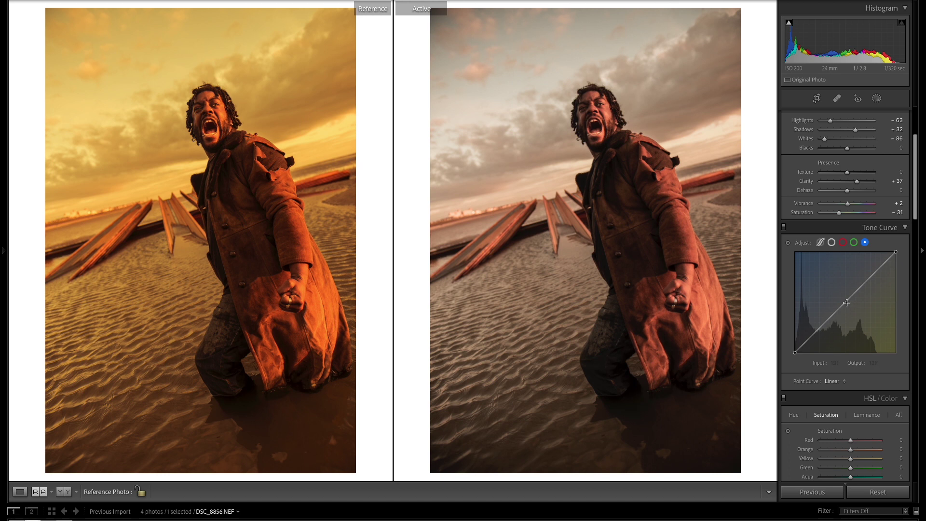
drag(846, 303, 852, 308)
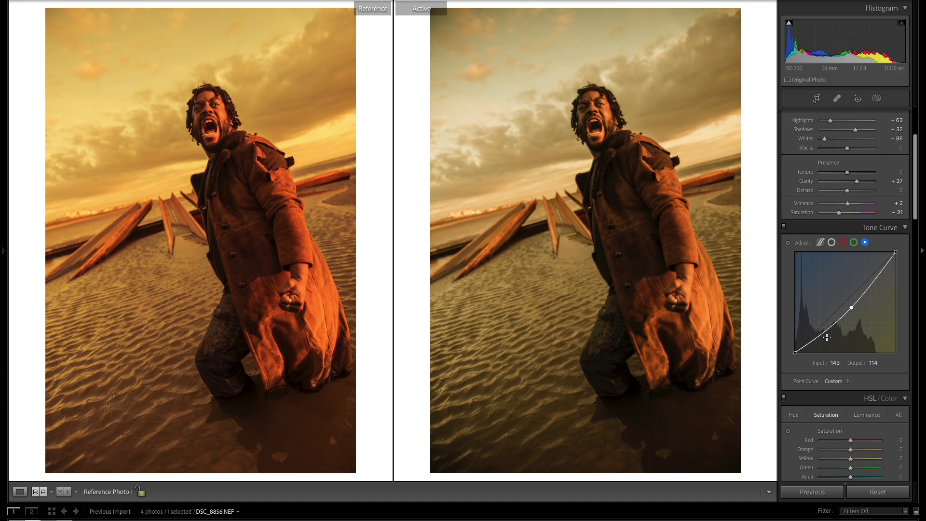
drag(824, 334, 850, 308)
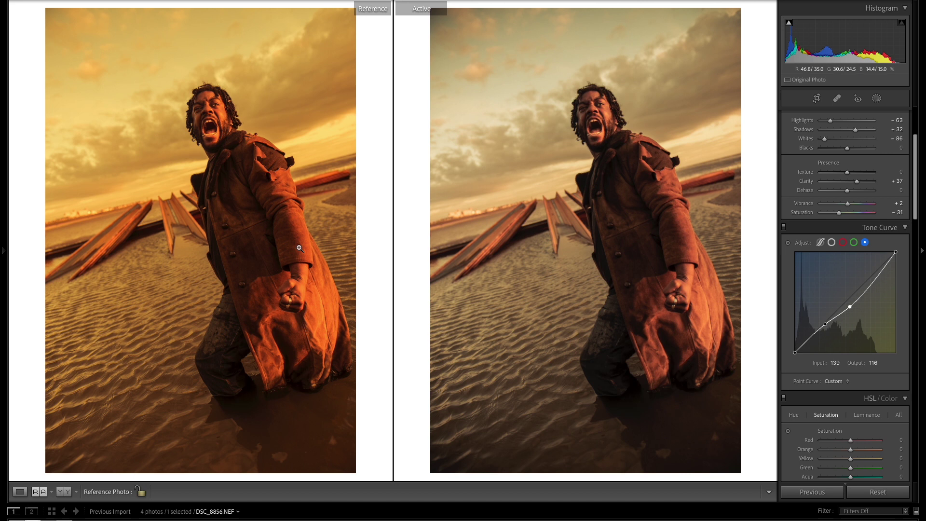
Step: Show hue, saturation and luminance sliders for all HSL colours together and set the orange luminance to +8
drag(914, 178, 909, 216)
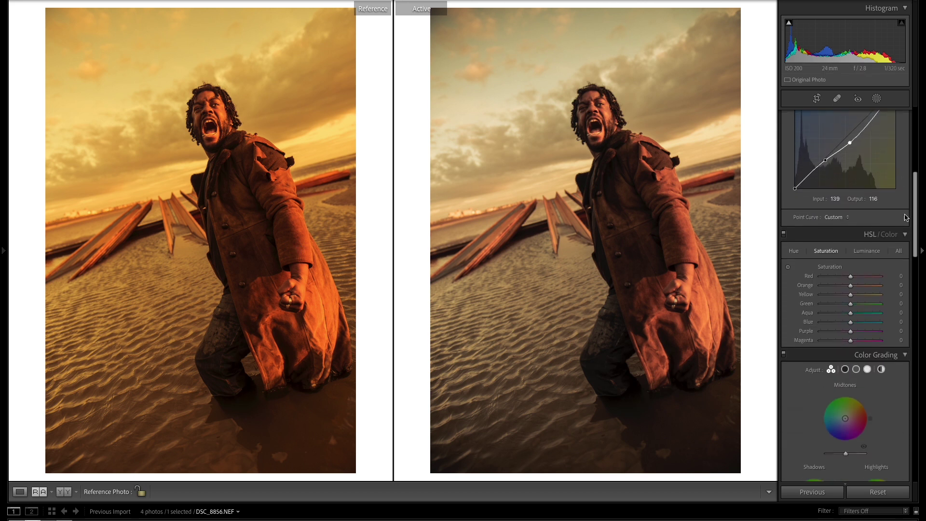
click(900, 255)
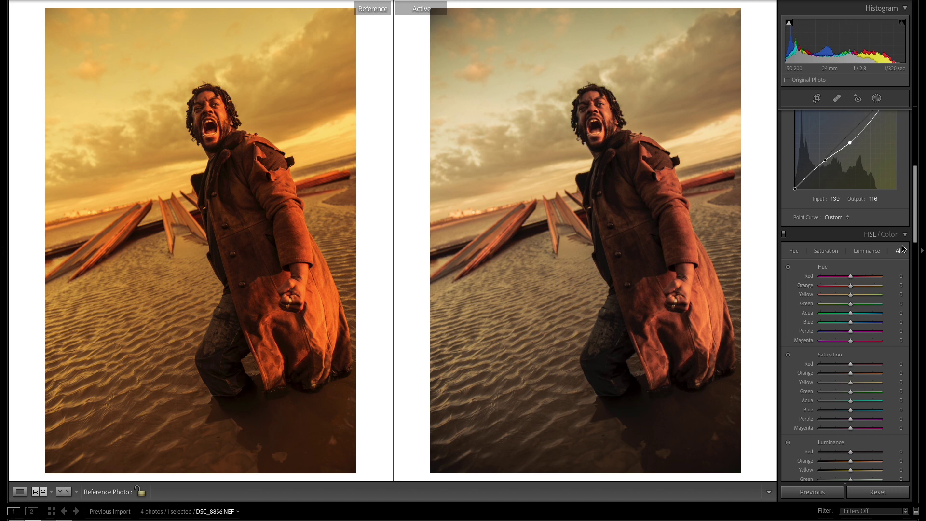
drag(914, 226, 914, 251)
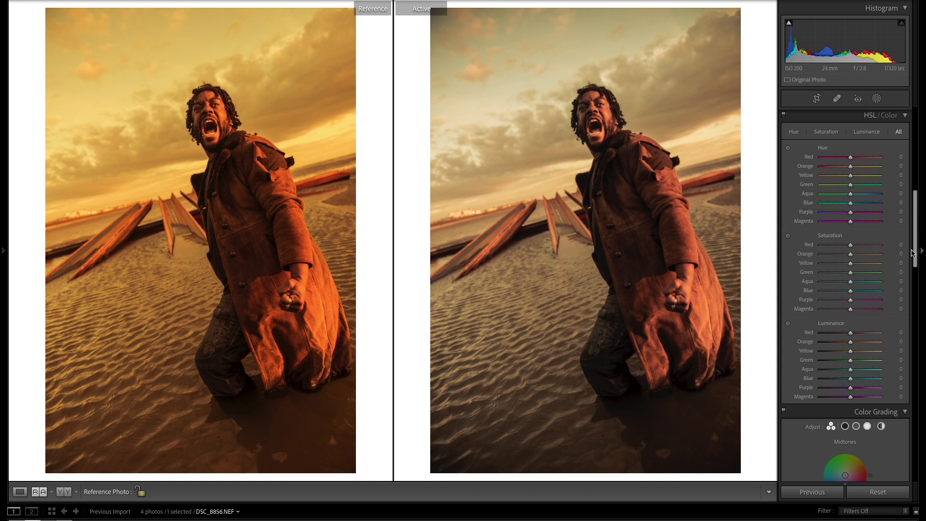
click(851, 344)
drag(852, 343, 853, 343)
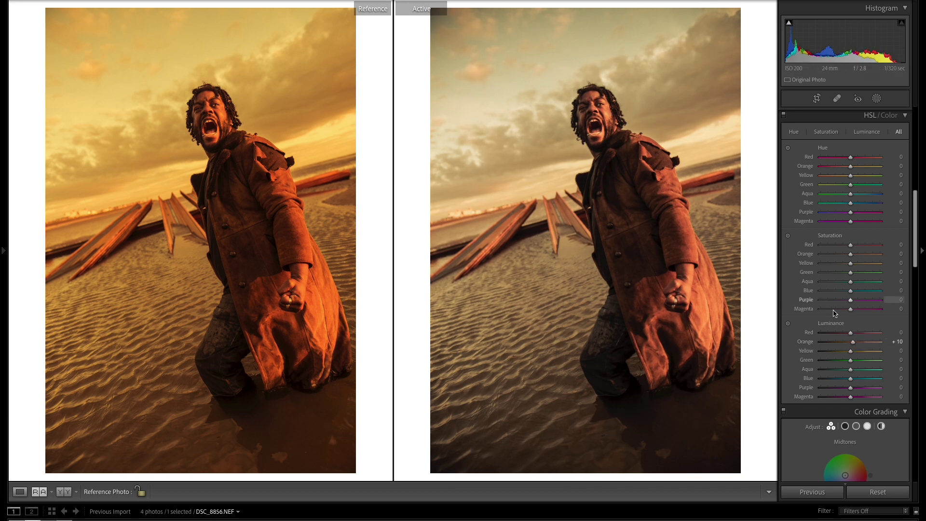
click(901, 342)
key(Down)
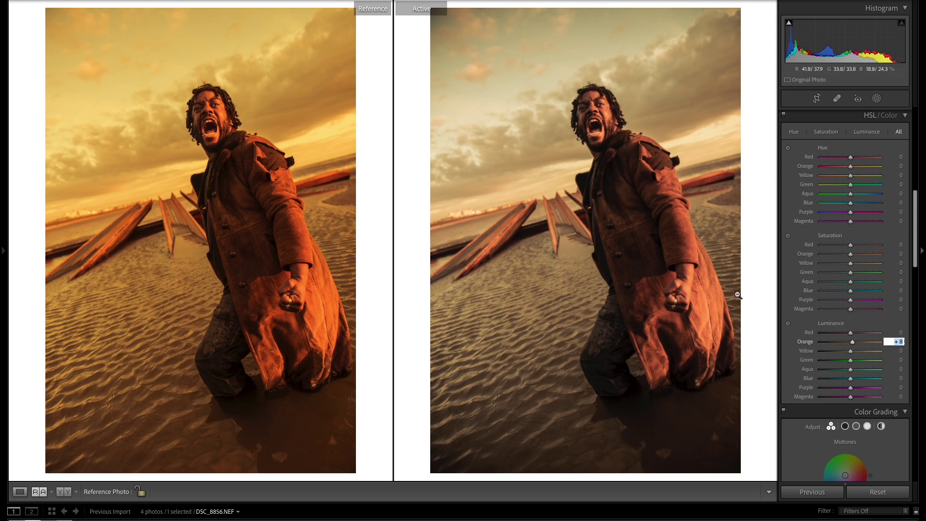
Step: Raise the yellow luminance to +4
click(900, 351)
key(Up)
key(Up)
key(Up)
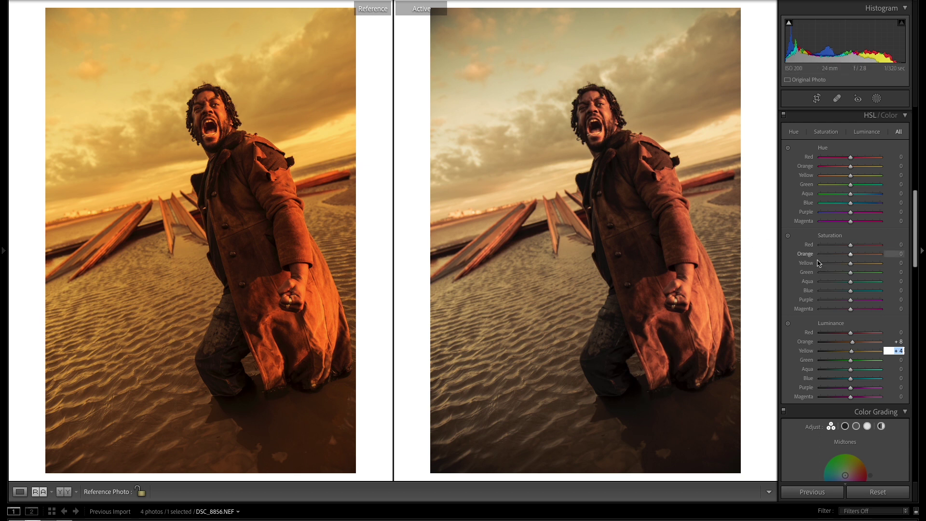
Step: Colour grade the highlights with hue 42 and saturation 32
drag(915, 214, 912, 285)
scroll(850, 242, down, 3)
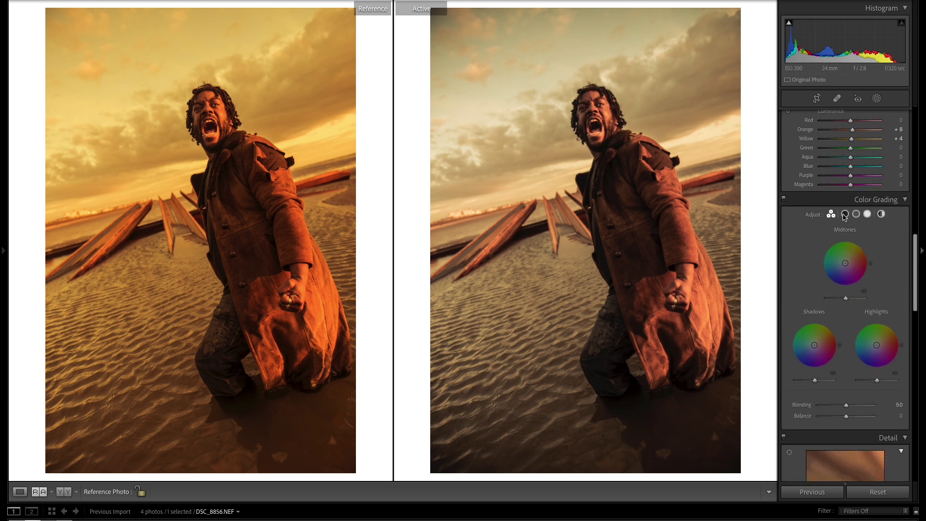
click(857, 214)
click(868, 214)
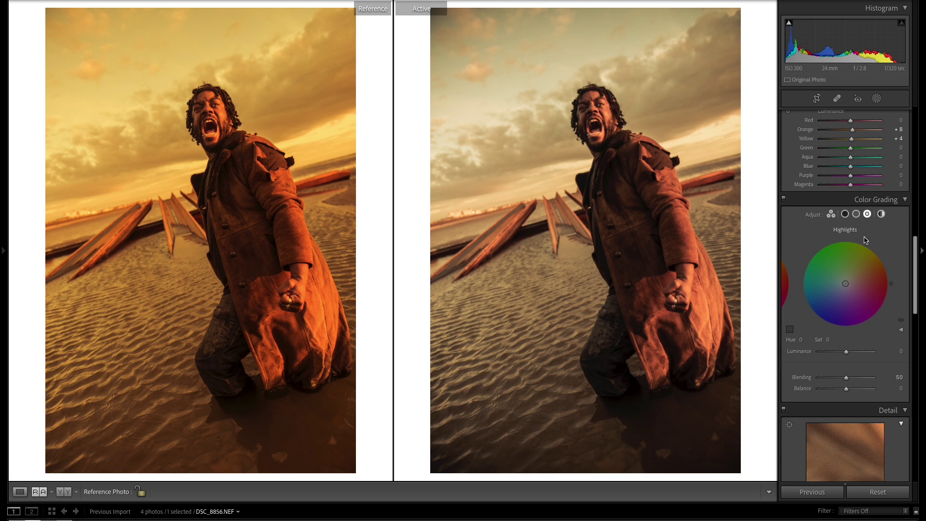
click(801, 340)
text(40)
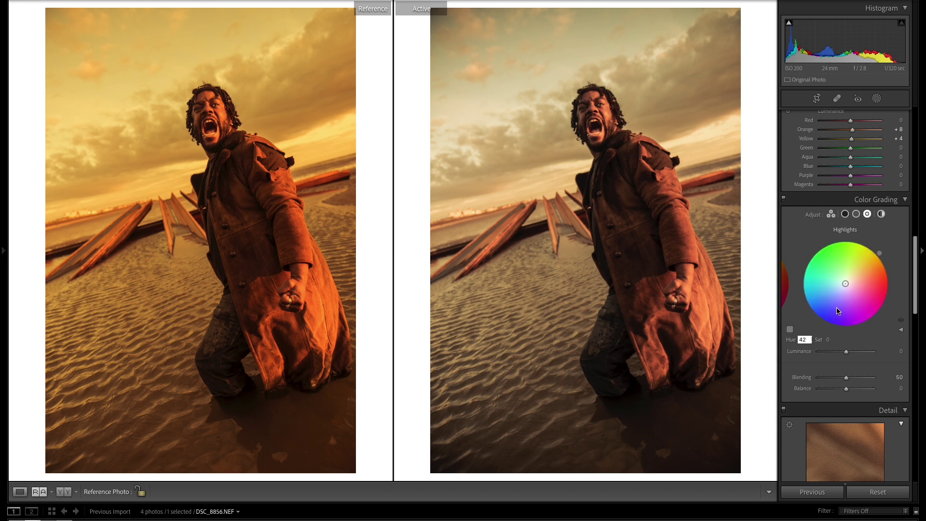
click(828, 340)
text(33)
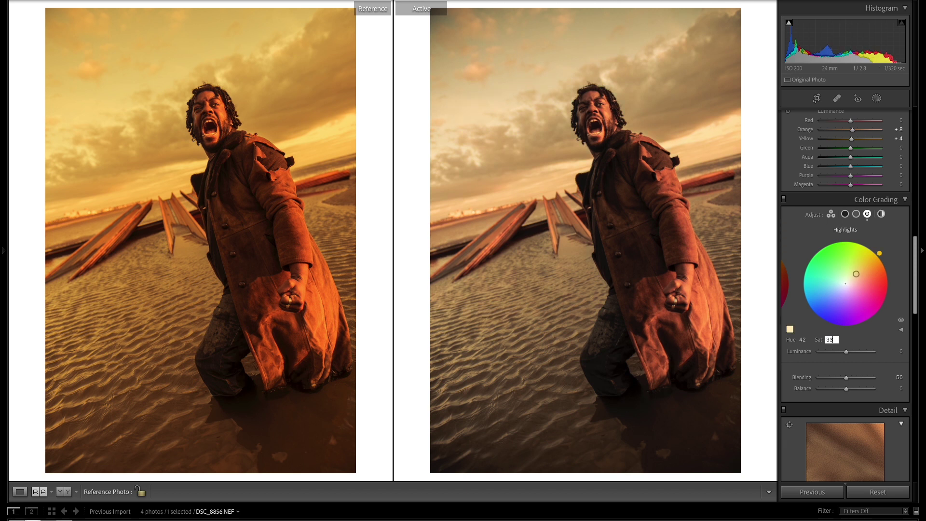
key(Return)
drag(857, 274, 860, 271)
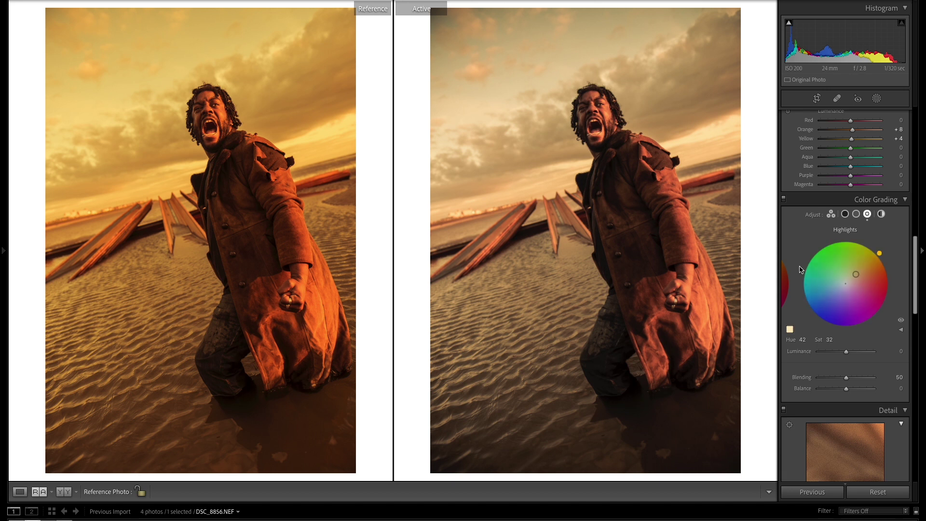
Step: Colour grade the shadows with hue 33 and saturation 31
click(846, 215)
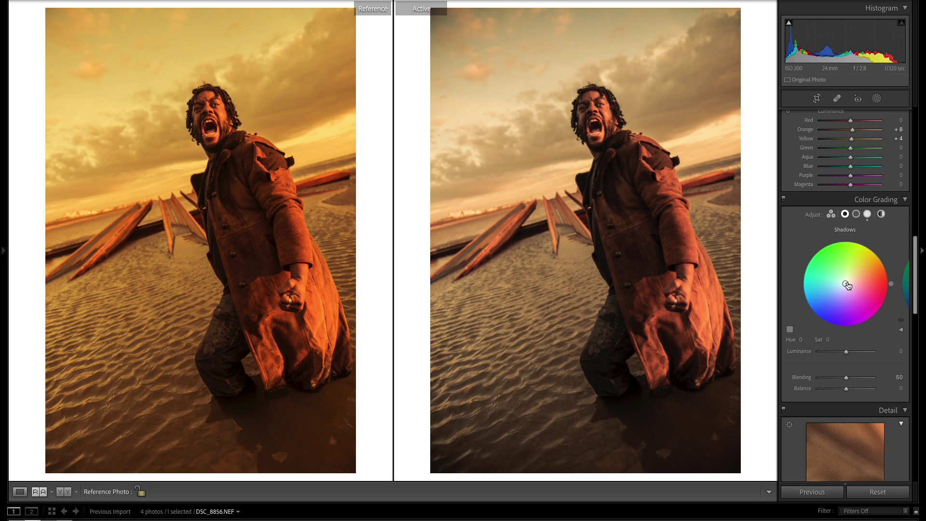
drag(849, 285, 847, 282)
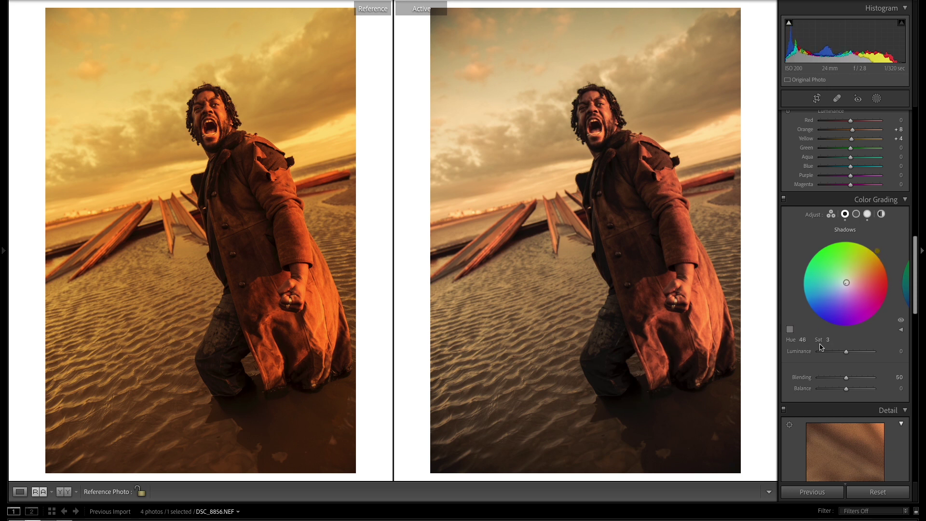
click(803, 340)
text(33)
key(Return)
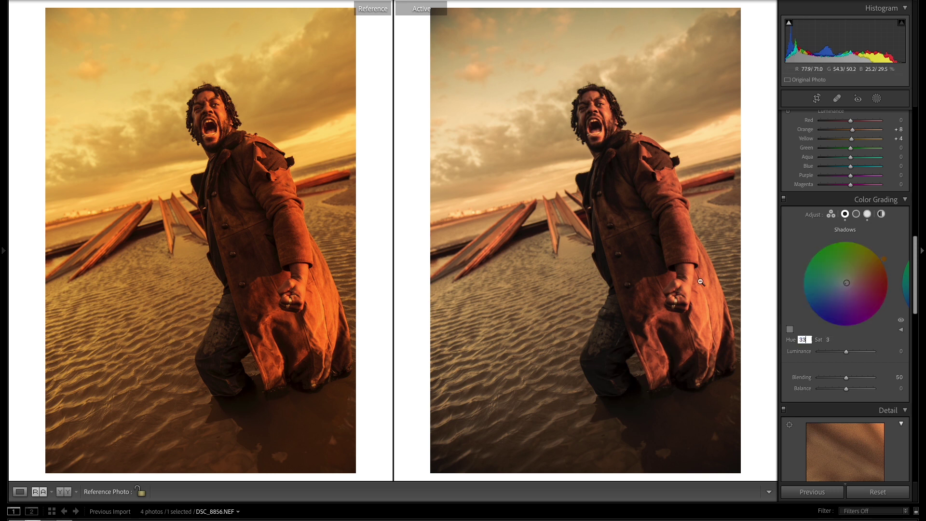
key(Tab)
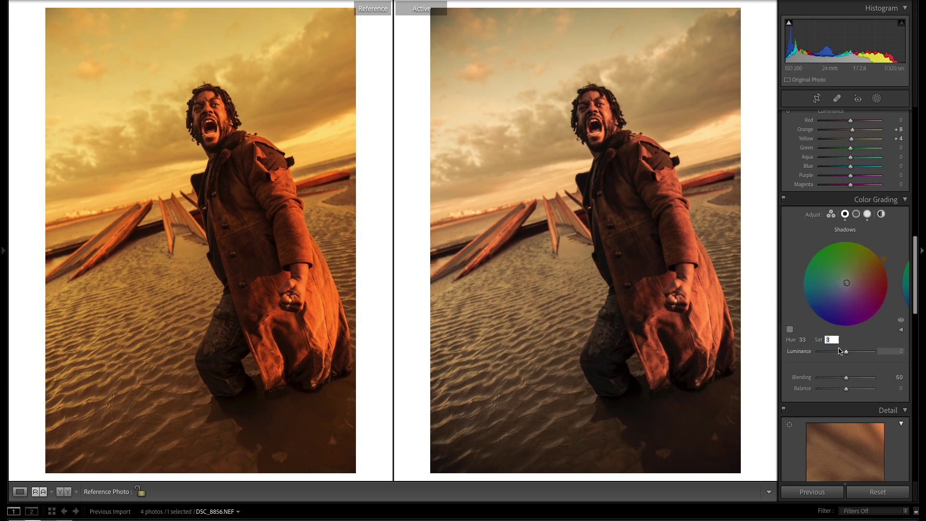
text(31)
key(Return)
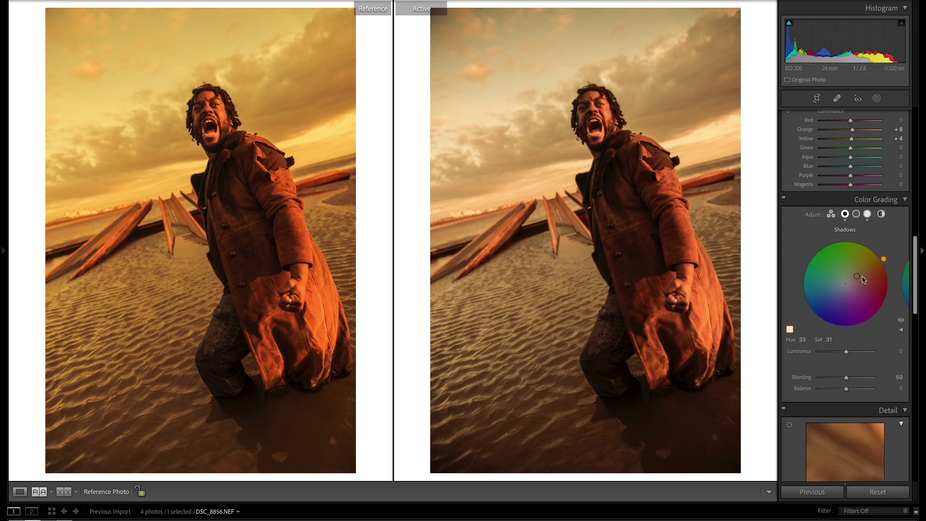
Step: Increase the orange saturation slightly in the HSL adjustments
drag(915, 285, 916, 199)
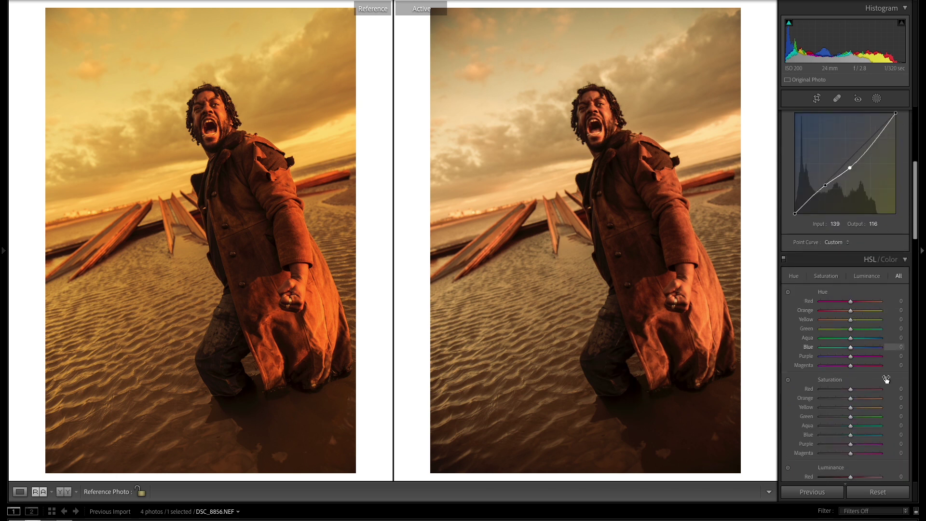
drag(850, 399, 859, 396)
Step: Try a white balance tint of +3, undo it, and raise the vibrance to +65
drag(913, 224, 896, 144)
drag(851, 187, 849, 186)
key(ctrl+z)
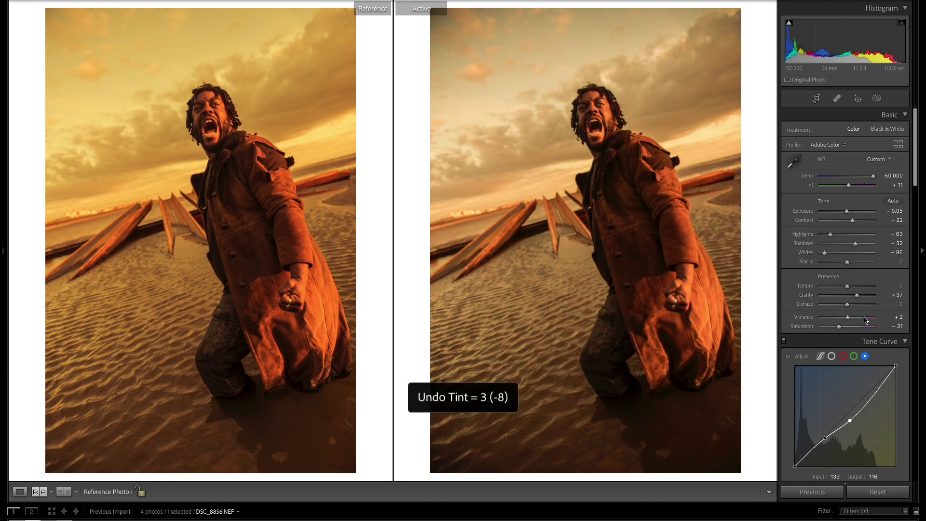
drag(848, 317, 867, 316)
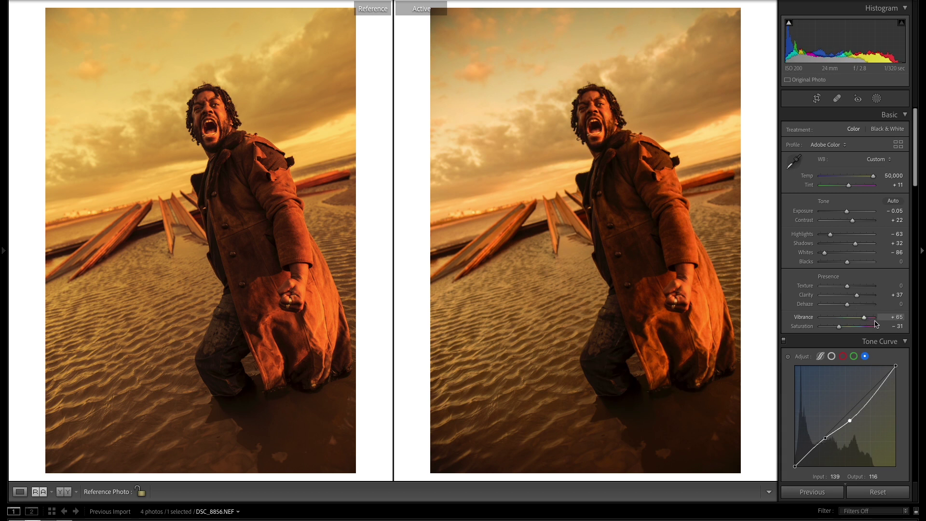
Step: Add a highlight point to the blue channel's tone curve and pull it down to input 210, output 155
scroll(866, 316, down, 5)
click(875, 144)
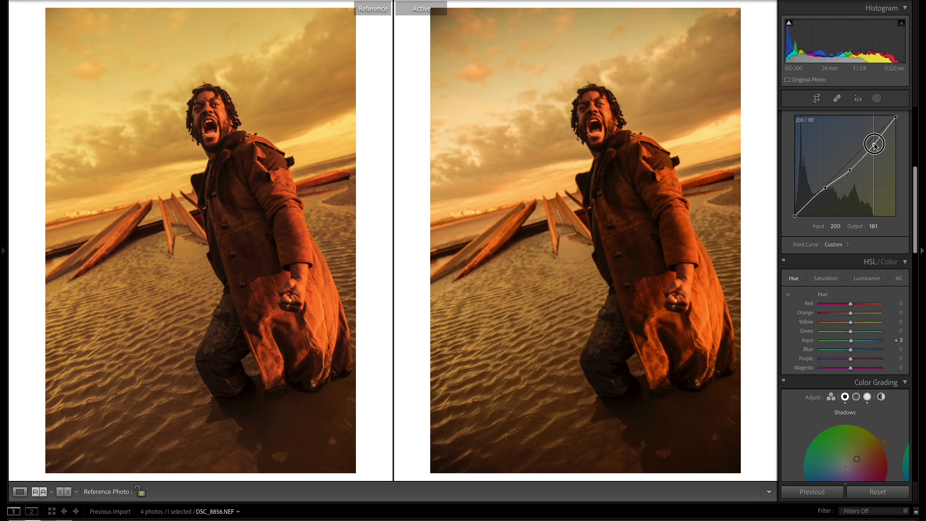
drag(875, 143, 879, 156)
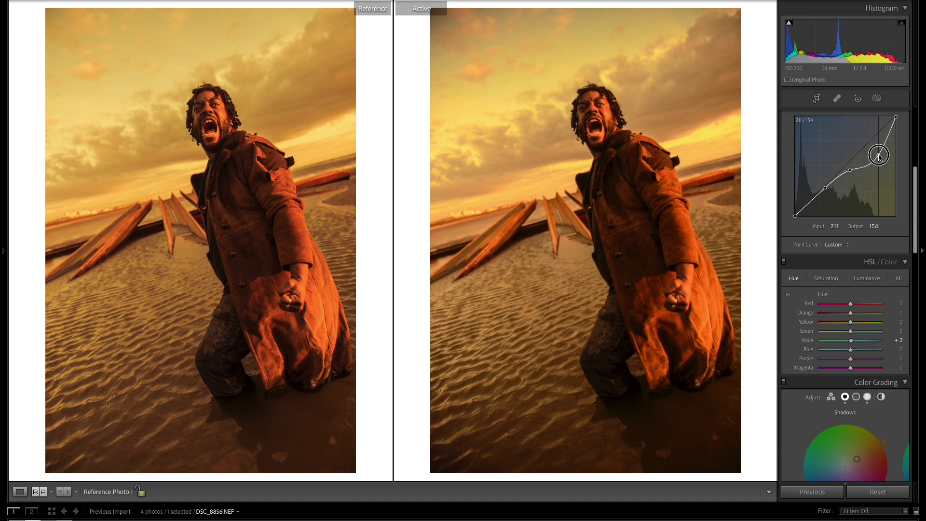
drag(879, 156, 879, 156)
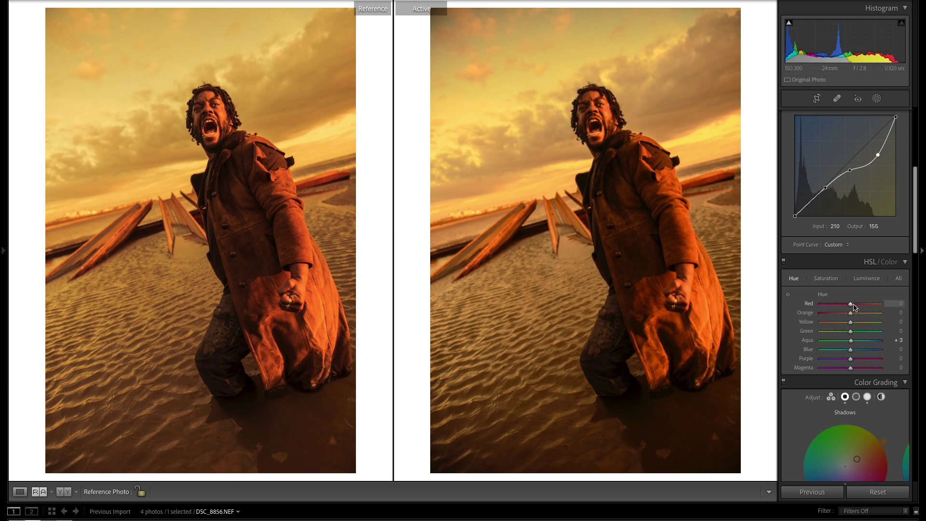
Step: Raise the HSL luminance of red to +13 and of orange to +30
click(867, 278)
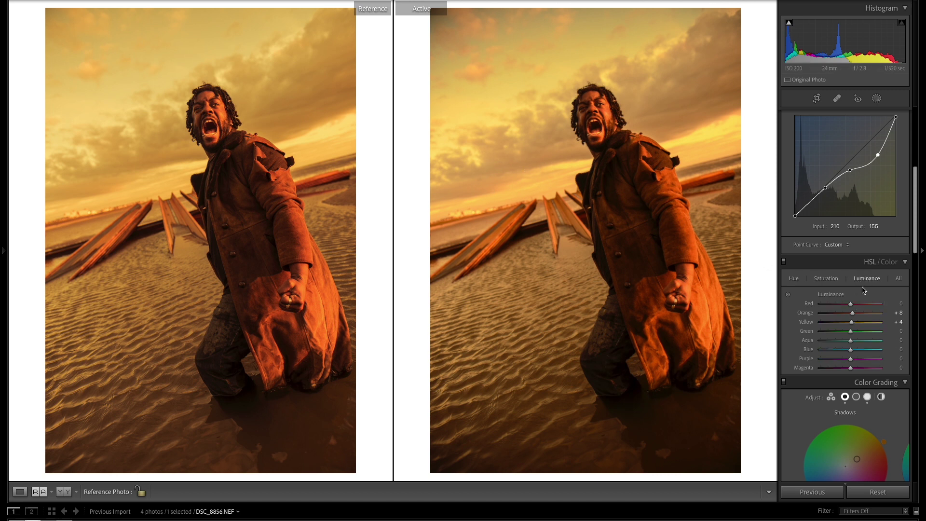
mouse_move(851, 303)
mouse_down()
mouse_move(839, 303)
mouse_move(854, 303)
mouse_move(843, 314)
mouse_move(861, 310)
mouse_up()
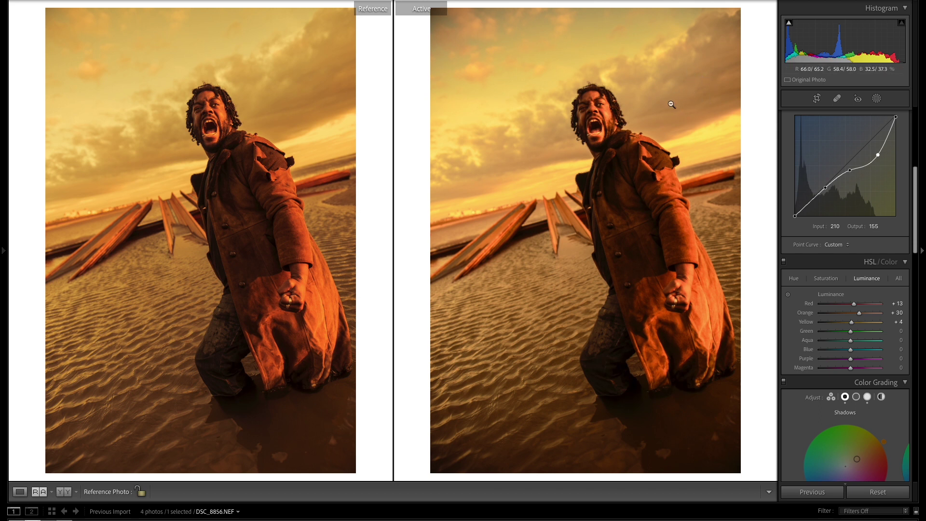
Step: Lower the midtone point of the blue channel's tone curve to input 141, output 105
drag(915, 184, 916, 172)
drag(850, 191, 850, 195)
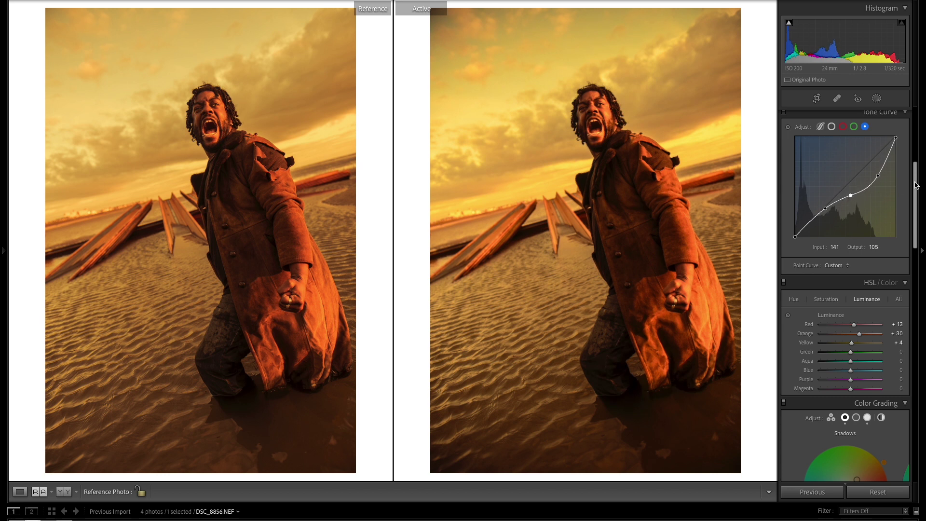
Step: Reduce the overall saturation to -36 and lift the shadows to +46
drag(916, 185, 915, 108)
click(895, 326)
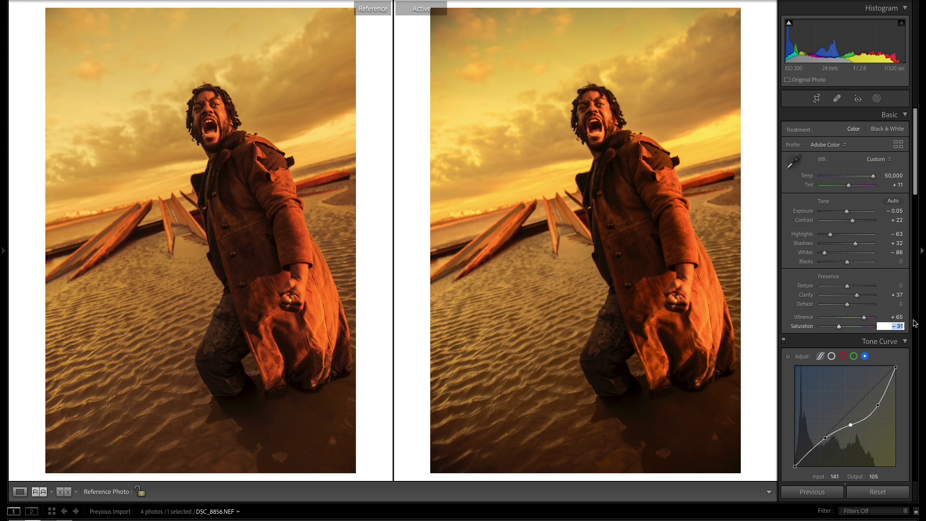
key(Down)
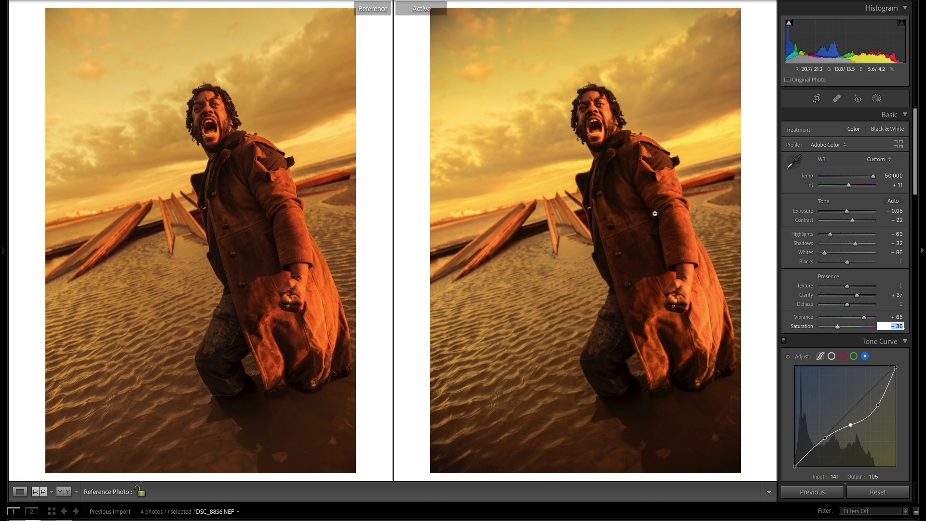
drag(856, 243, 874, 247)
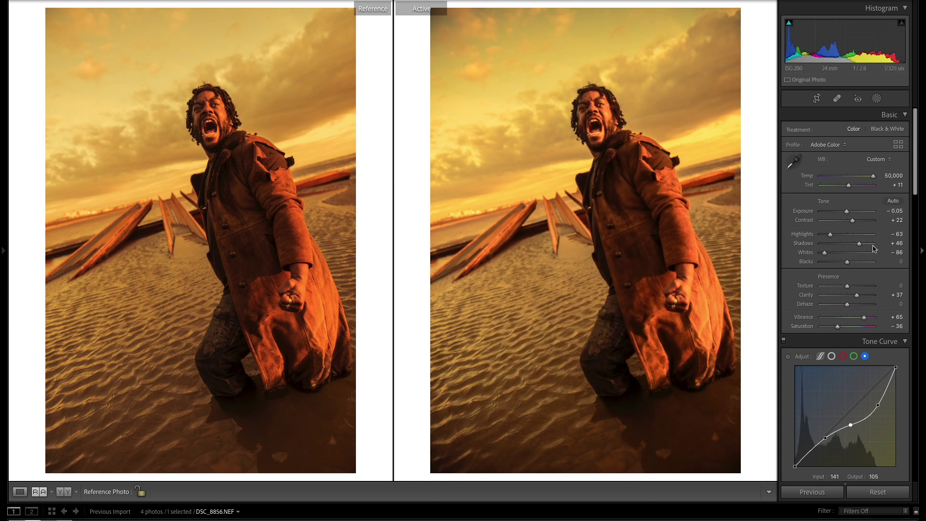